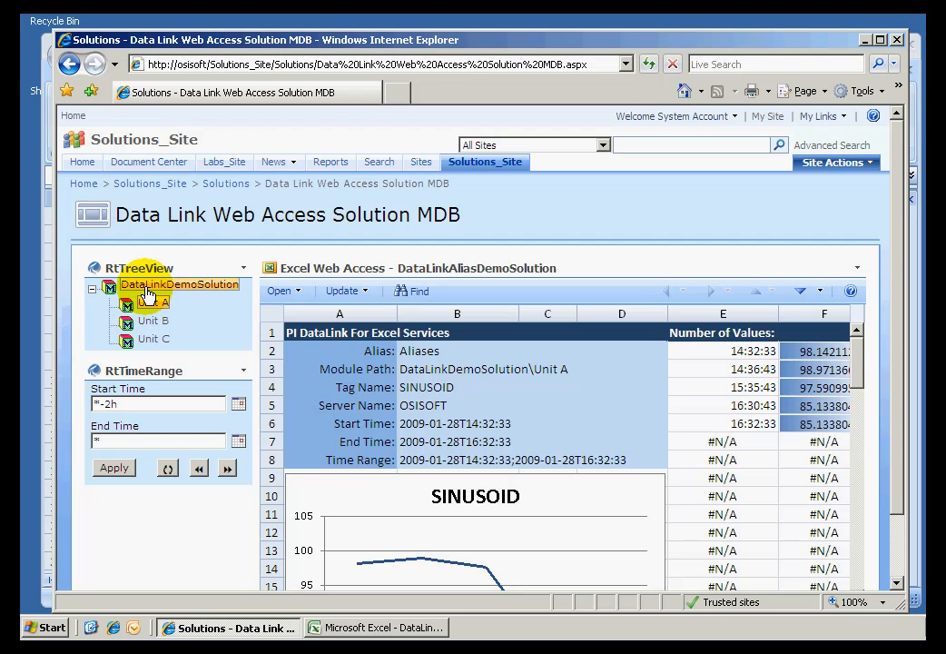
# Switch to the DataLinkAliasDemoSolution workbook in Excel and set the module path in cell B3 to \DataLinkDemoSolution\Unit B.
pyautogui.click(151, 341)
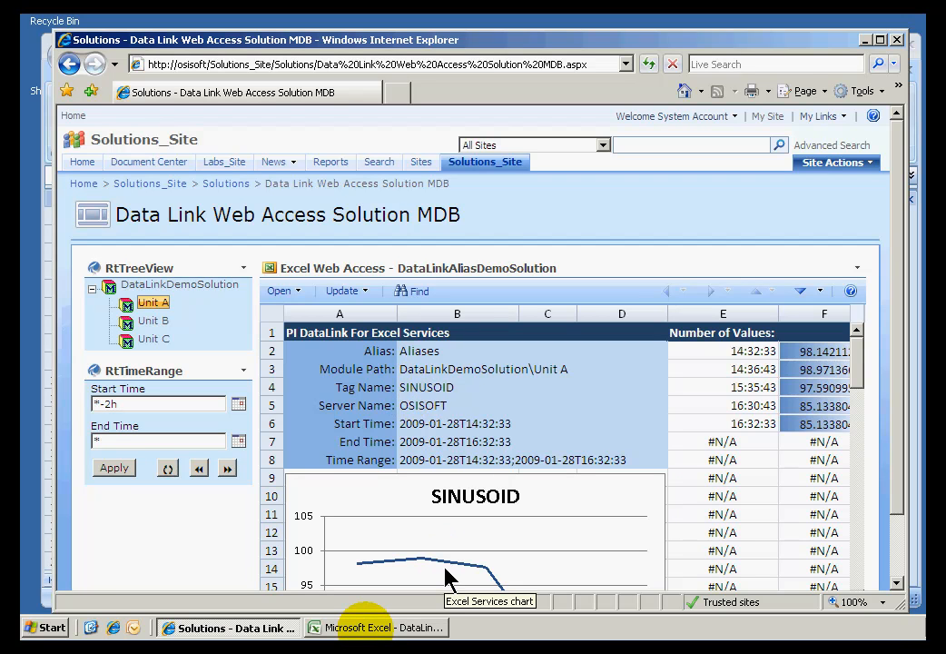
pyautogui.click(366, 628)
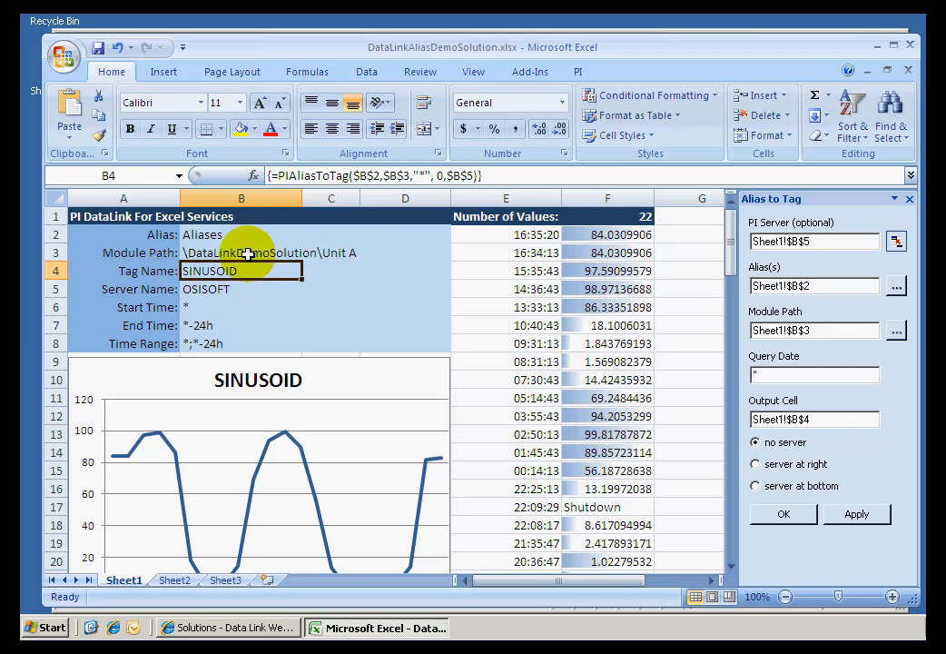
pyautogui.click(204, 253)
pyautogui.doubleClick(201, 253)
pyautogui.click(362, 256)
pyautogui.click(207, 254)
pyautogui.click(450, 178)
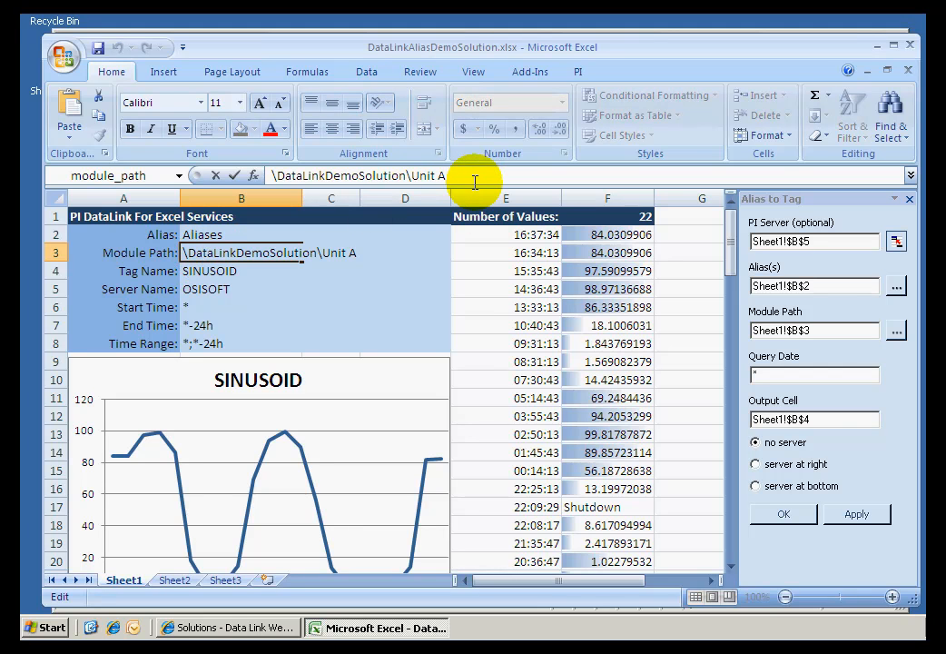
pyautogui.write('B')
pyautogui.press('Return')
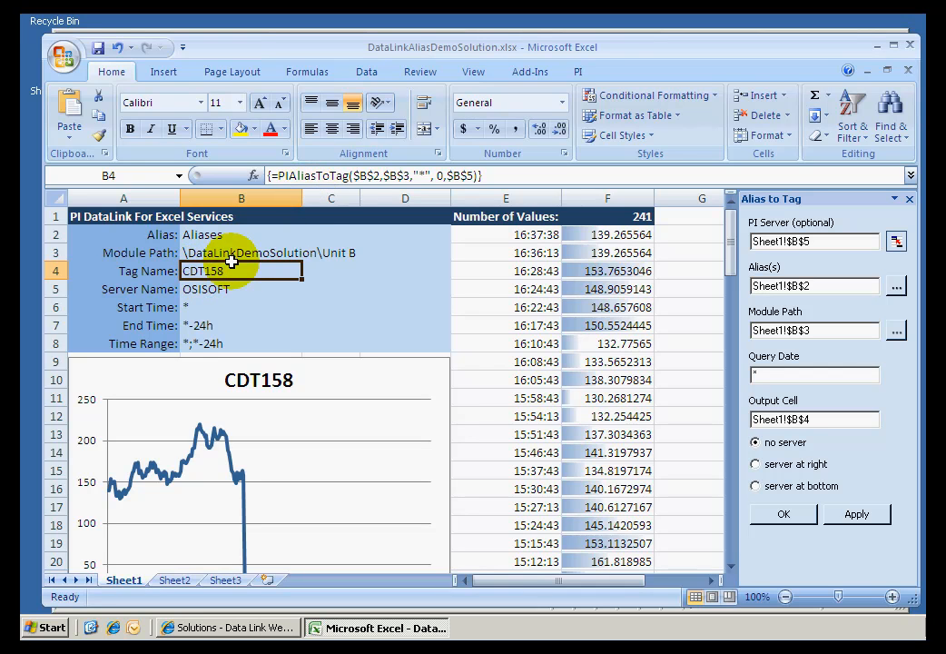
# Examine the root module and unit portions of the module path in cell B3 without changing it.
pyautogui.click(222, 253)
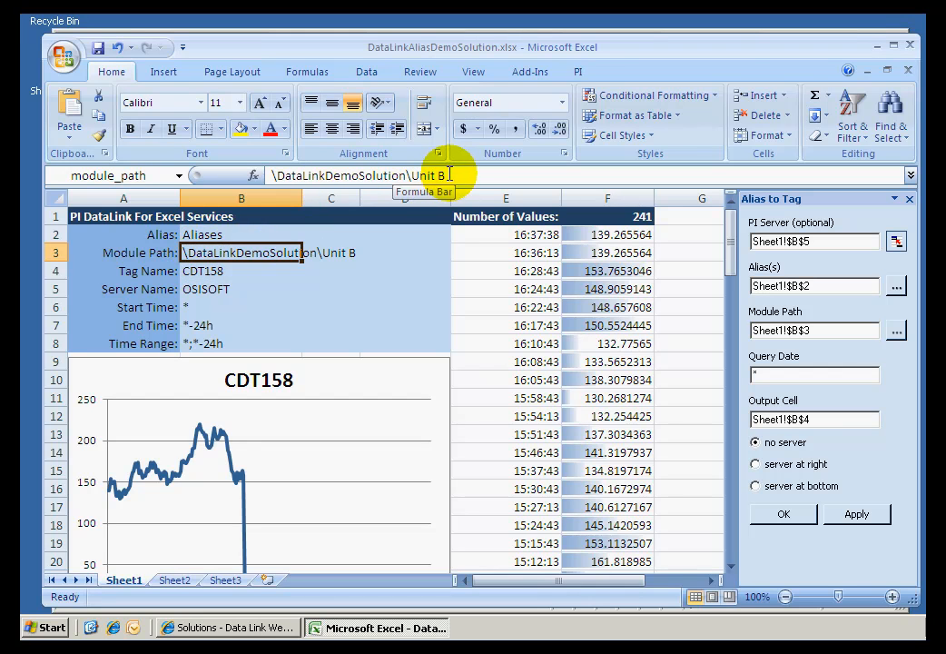
pyautogui.moveTo(405, 176); pyautogui.dragTo(236, 173)
pyautogui.click(420, 176)
pyautogui.moveTo(420, 175); pyautogui.dragTo(468, 175)
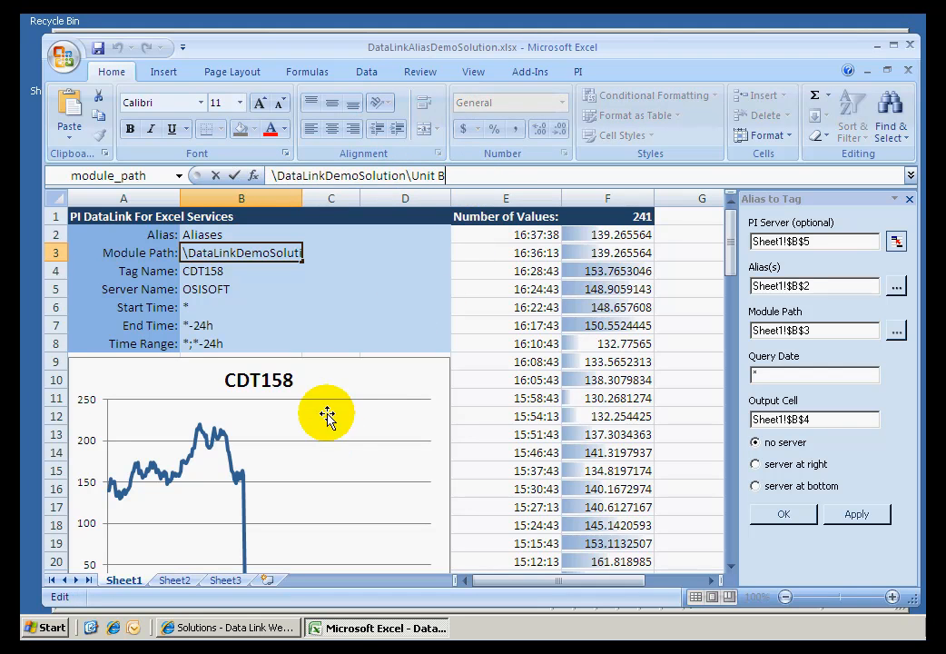
pyautogui.press('Escape')
# Switch to the Data Link Web Access Solution MDB page in Internet Explorer and put it in edit mode.
pyautogui.click(240, 626)
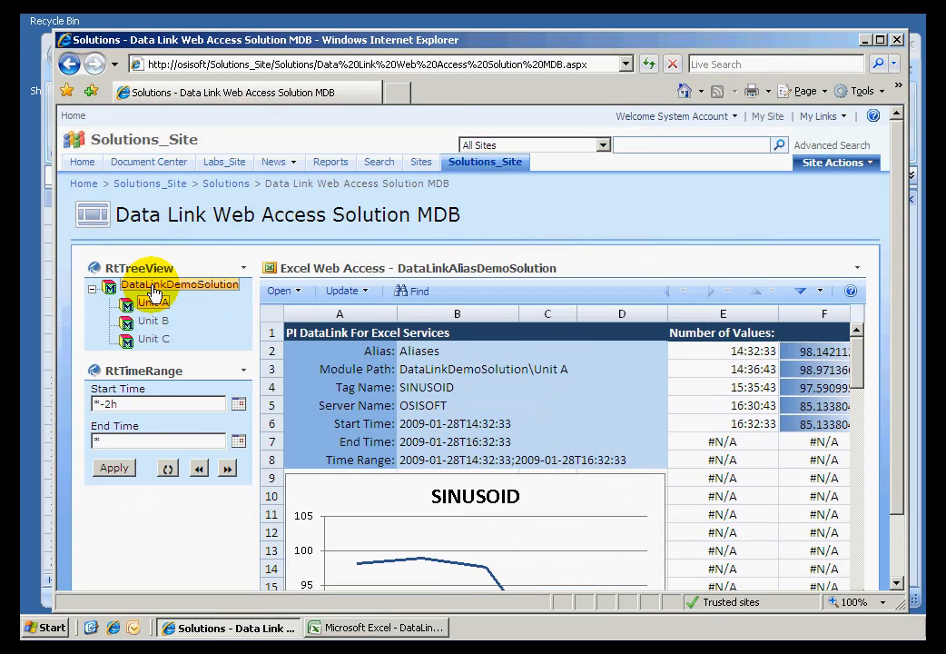
pyautogui.click(162, 304)
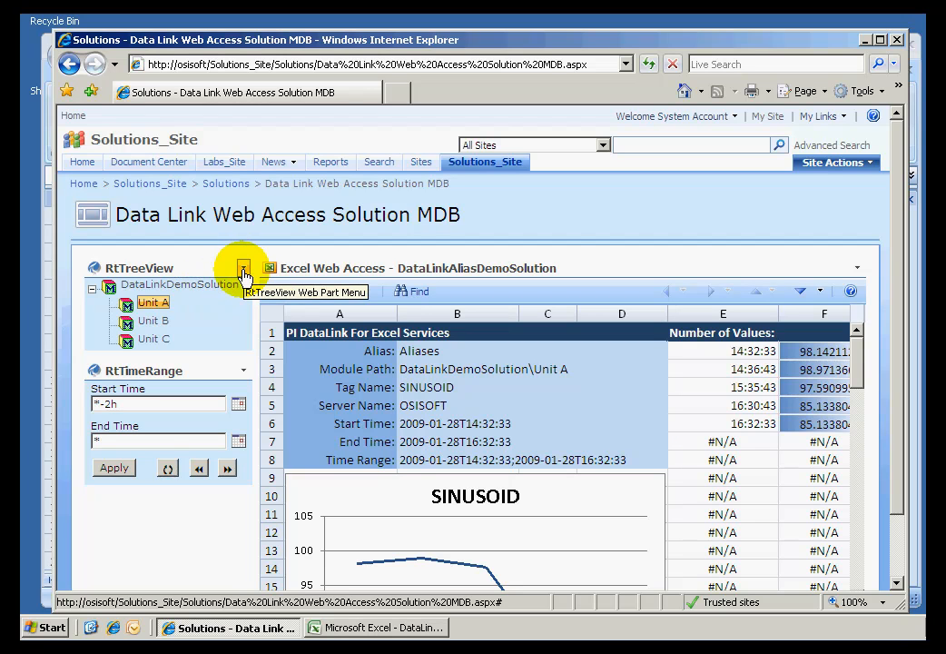
pyautogui.click(844, 163)
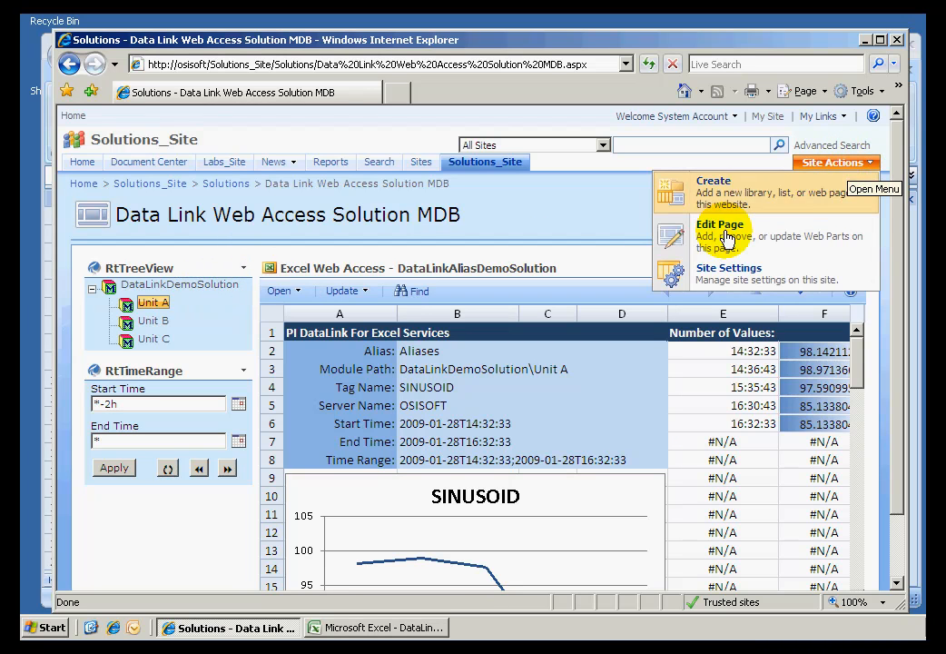
pyautogui.click(708, 236)
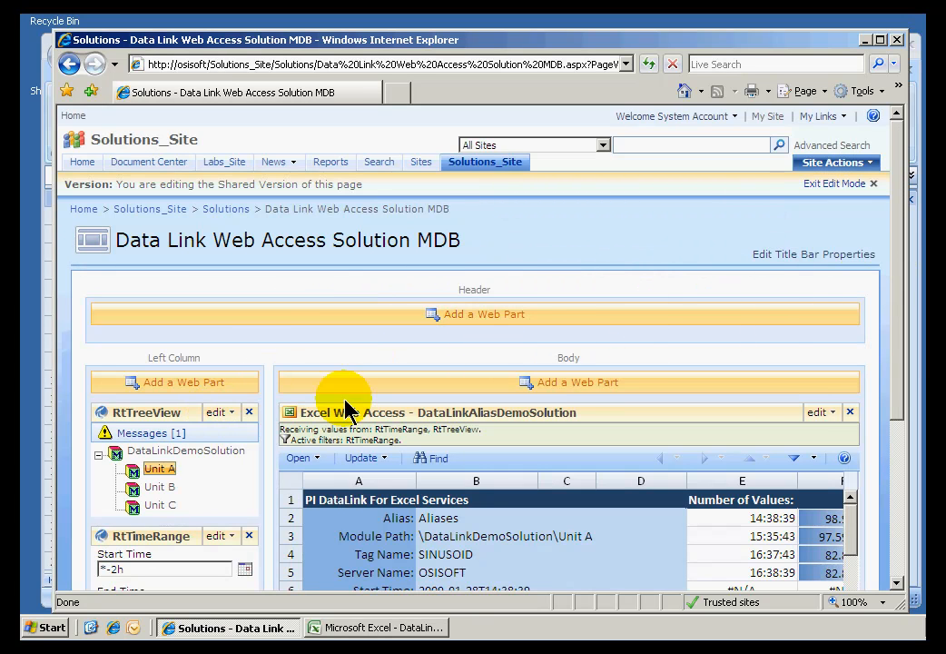
# Review the filtered parameter choices in RtTreeView's Send Filter Data connection to the Excel Web Access part, and leave without saving.
pyautogui.click(218, 414)
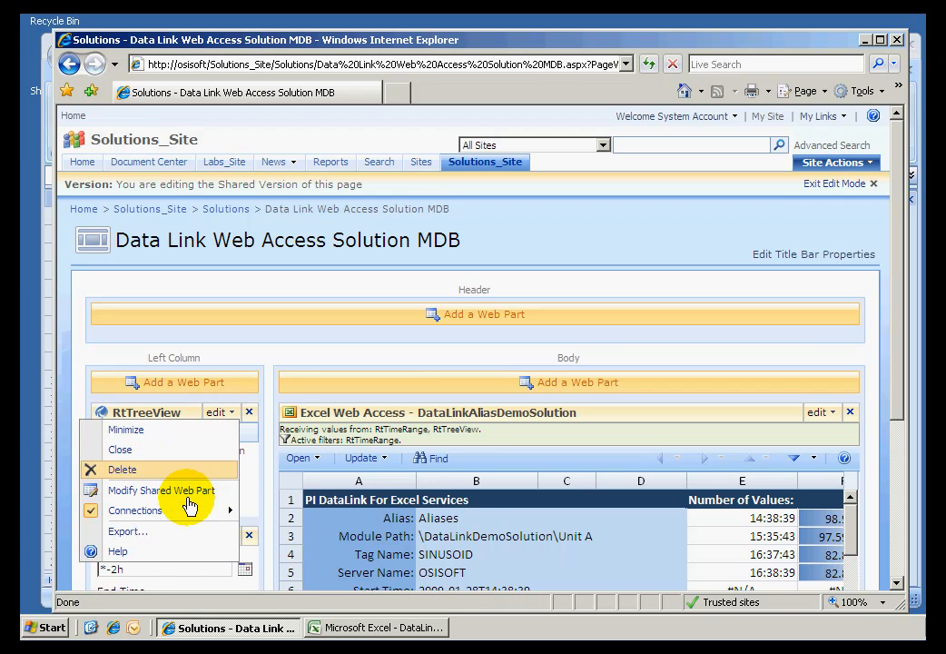
pyautogui.moveTo(197, 520)
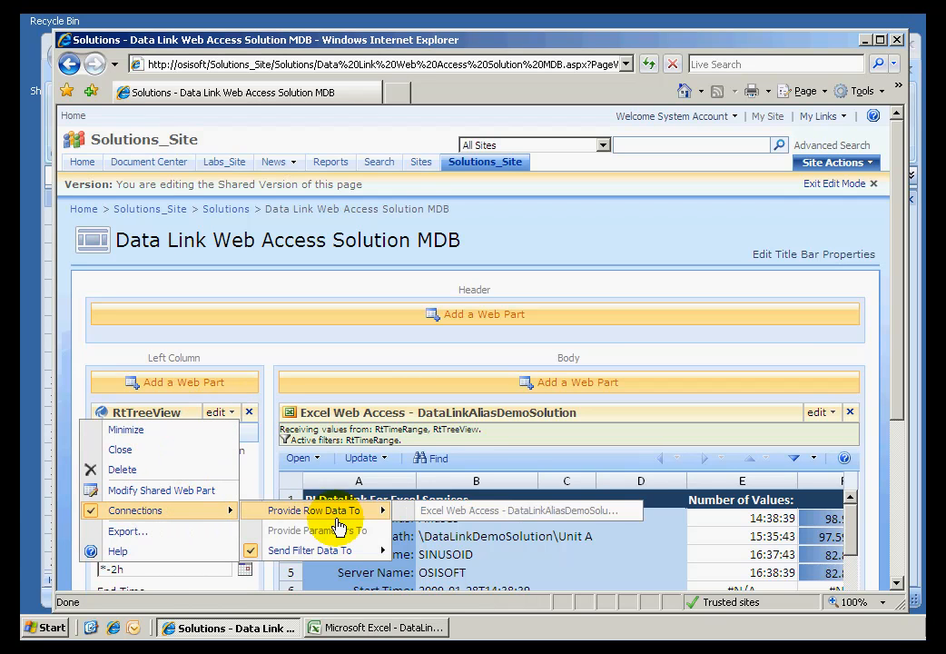
pyautogui.moveTo(345, 556)
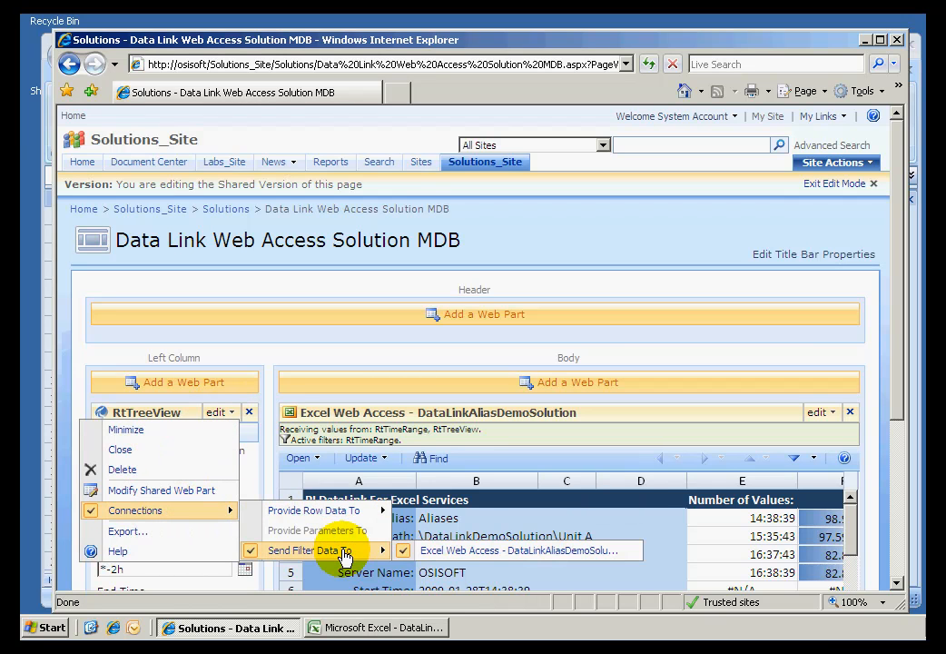
pyautogui.click(505, 554)
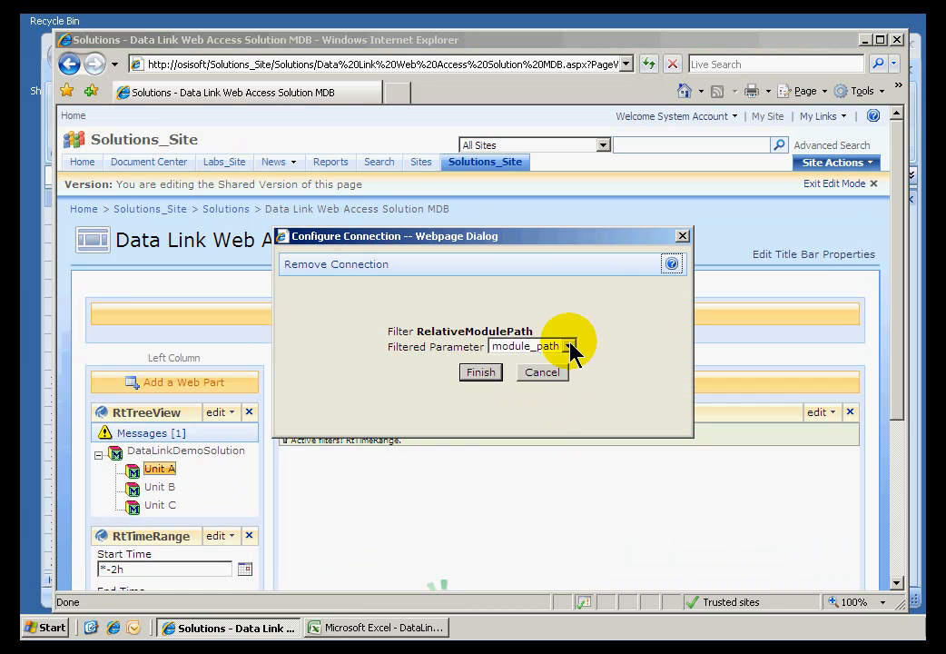
pyautogui.click(570, 348)
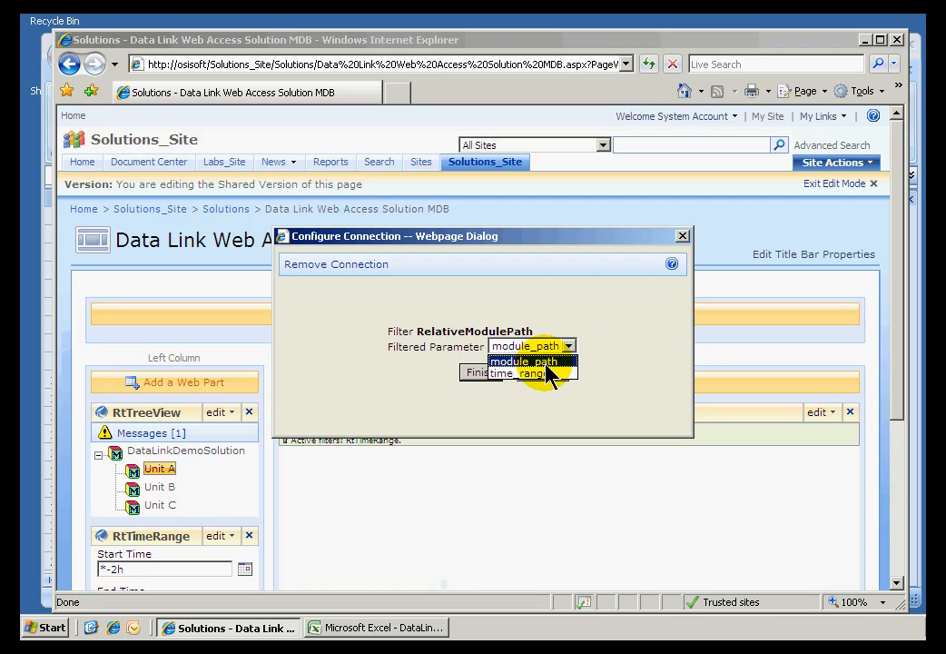
pyautogui.click(641, 317)
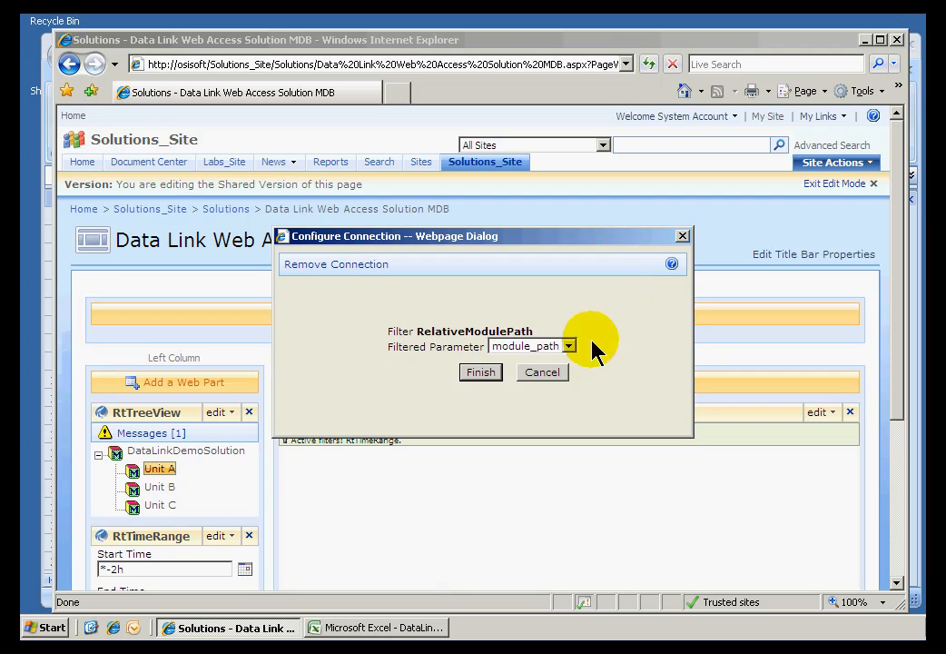
pyautogui.click(543, 374)
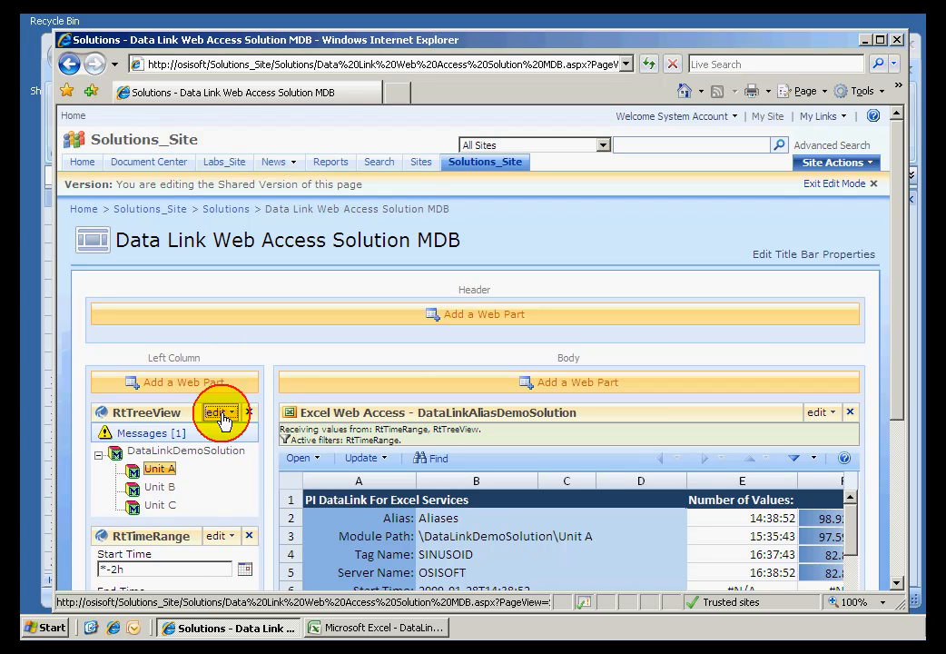
# Open RtTreeView's shared web part properties and choose Relative Module Path as the Filter Value.
pyautogui.click(218, 413)
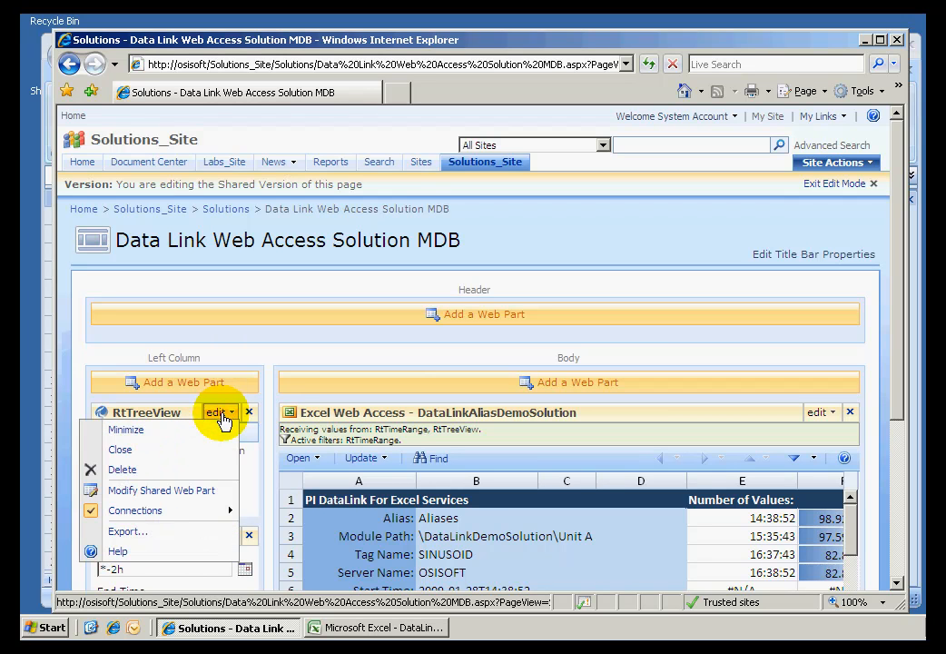
pyautogui.click(167, 491)
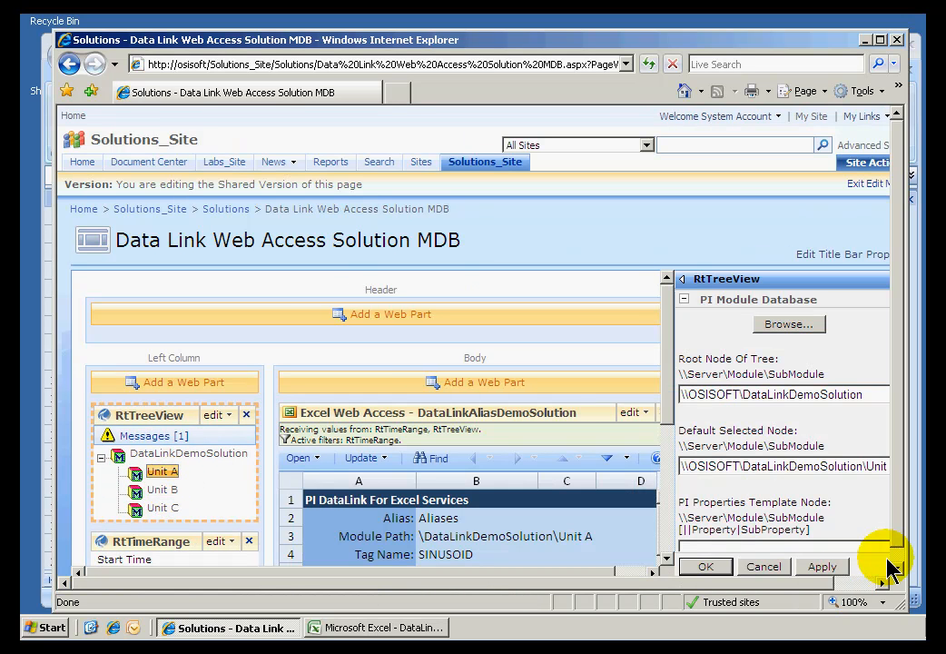
pyautogui.moveTo(832, 582); pyautogui.dragTo(891, 584)
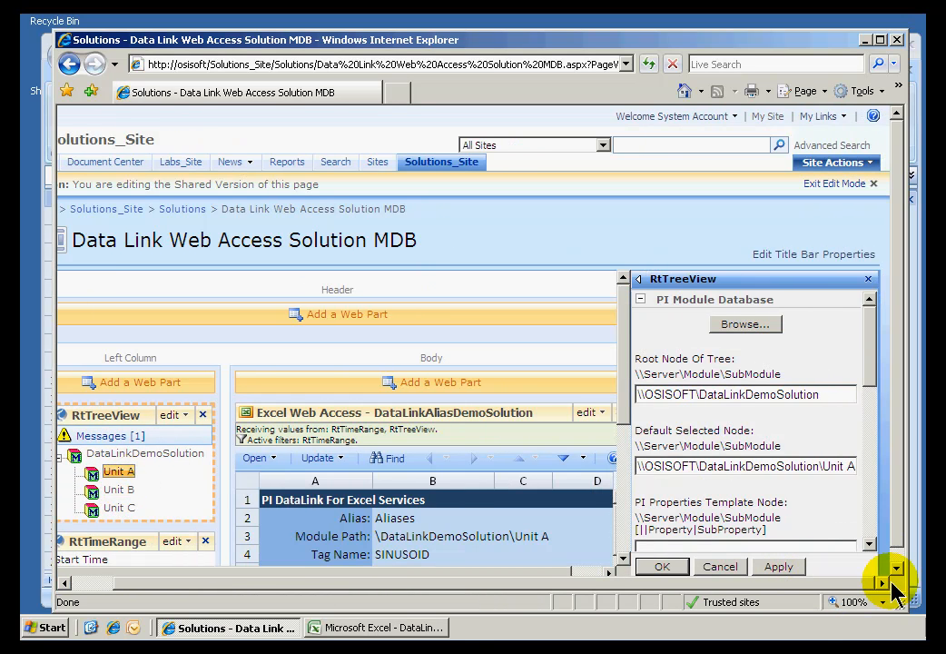
pyautogui.click(870, 527)
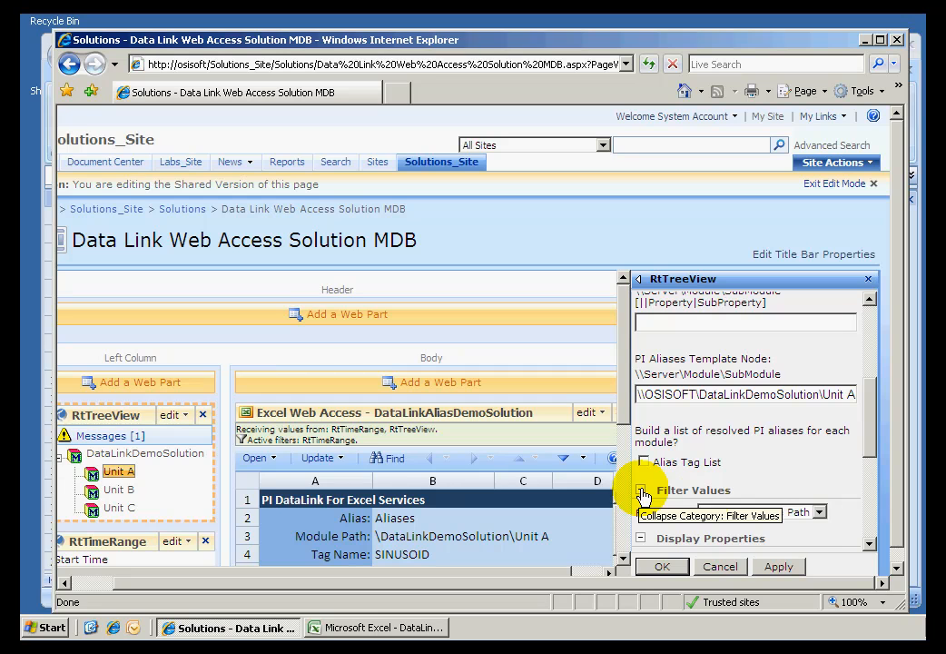
pyautogui.click(820, 513)
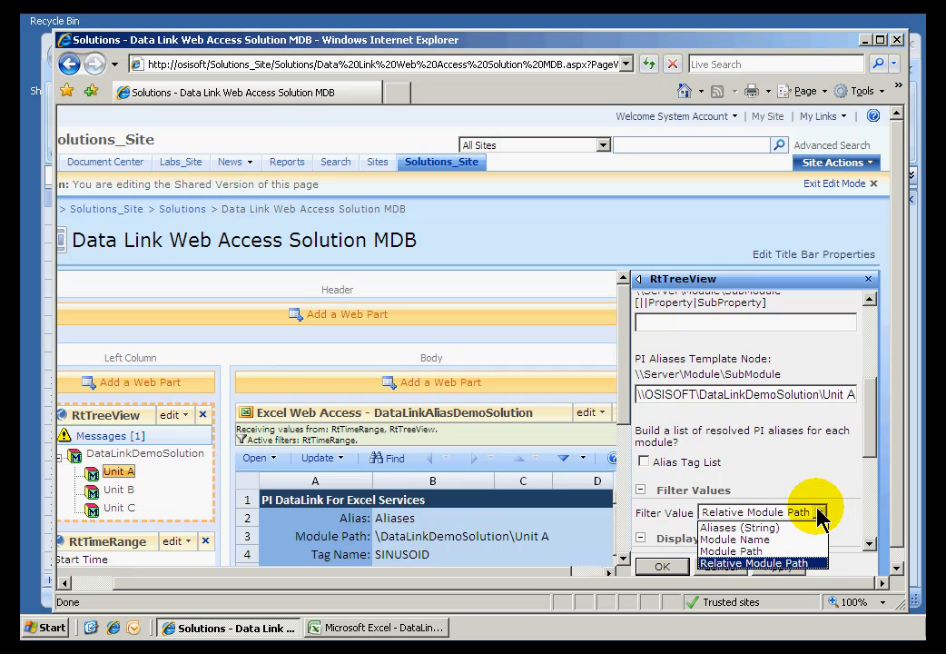
pyautogui.click(768, 563)
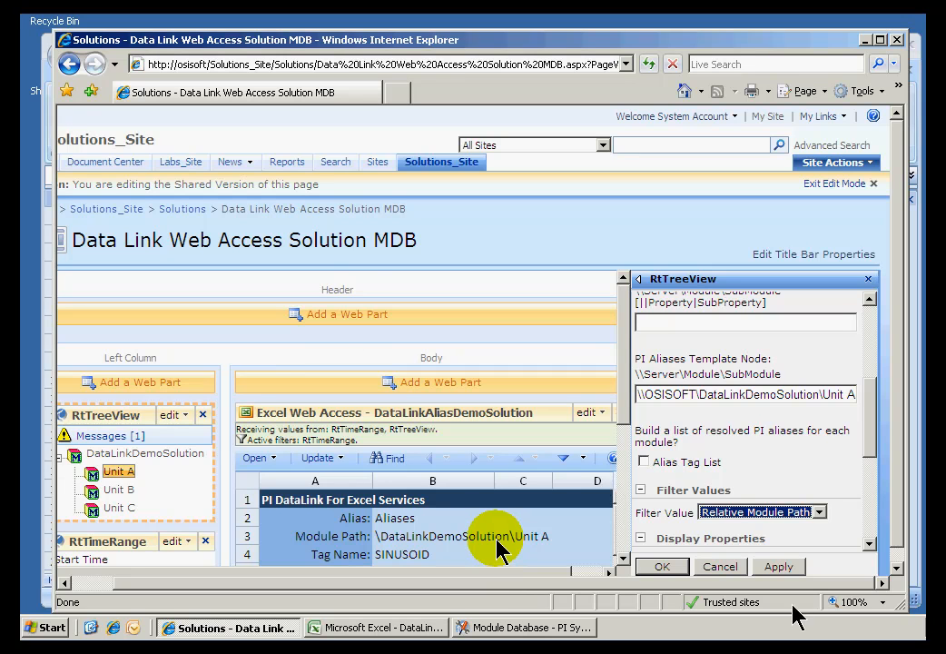
# Switch to PI System Management Tools and expand the Unit A and Unit B aliases under DataLinkDemoSolution in the Module Database.
pyautogui.click(479, 627)
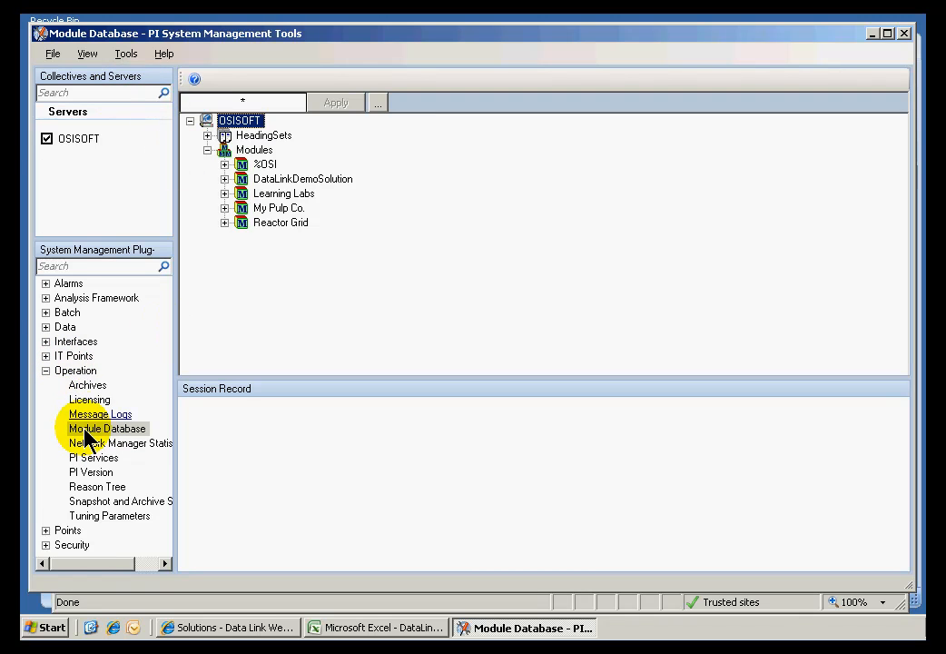
pyautogui.click(224, 179)
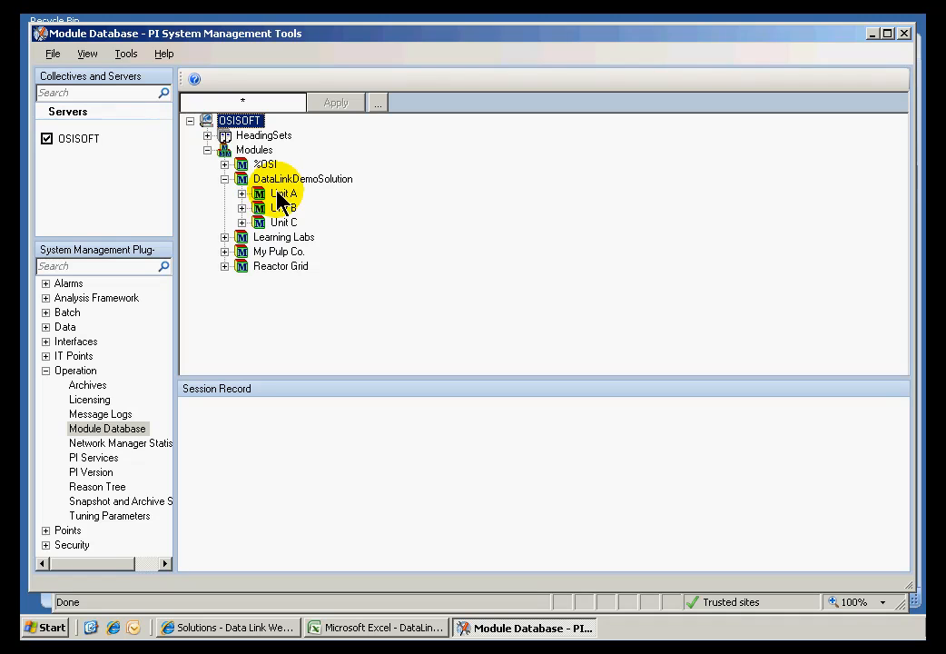
pyautogui.click(242, 194)
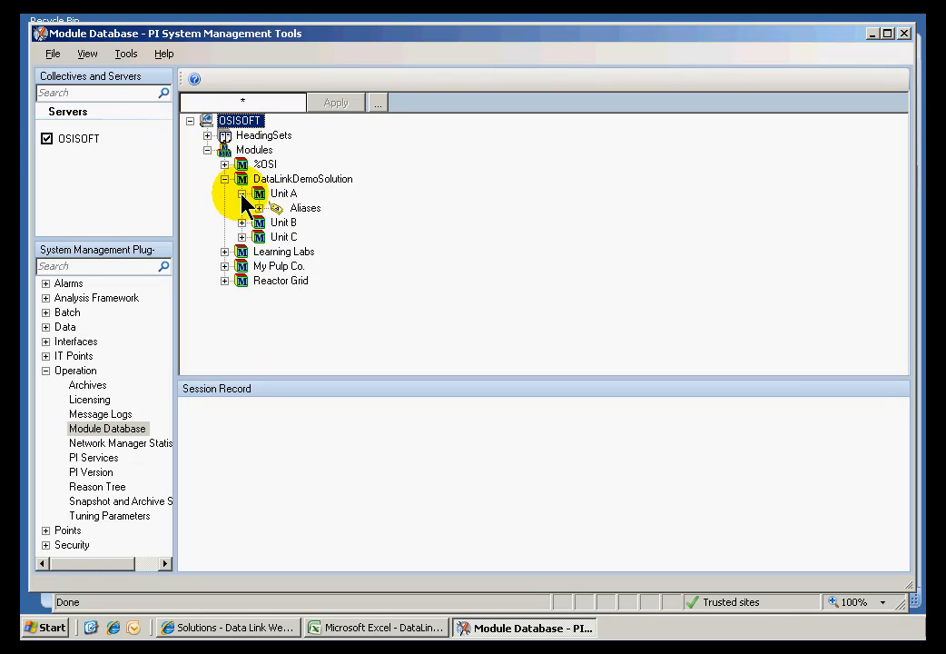
pyautogui.click(259, 208)
pyautogui.click(311, 224)
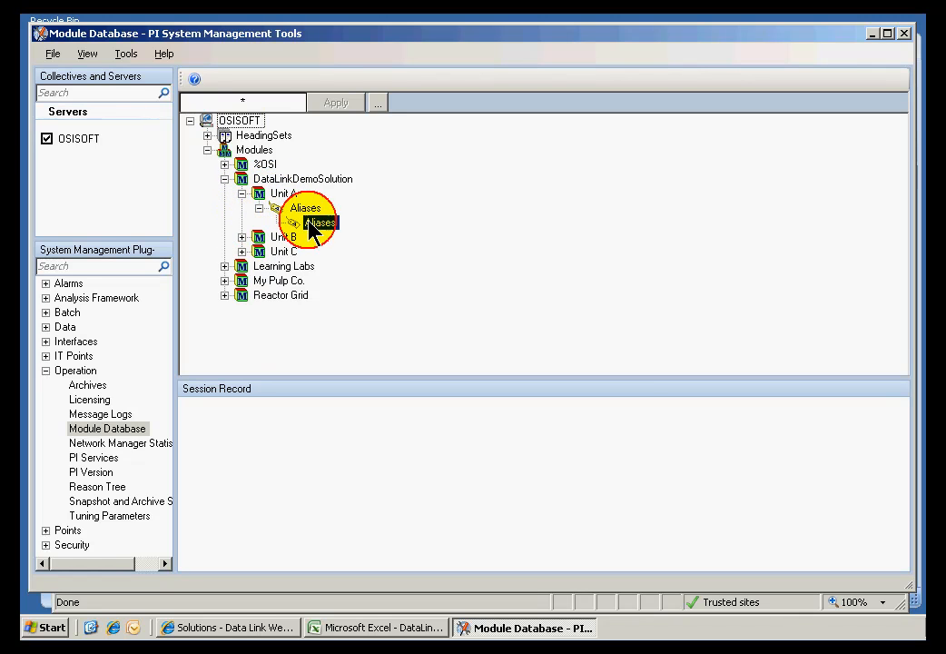
pyautogui.click(241, 237)
pyautogui.click(258, 252)
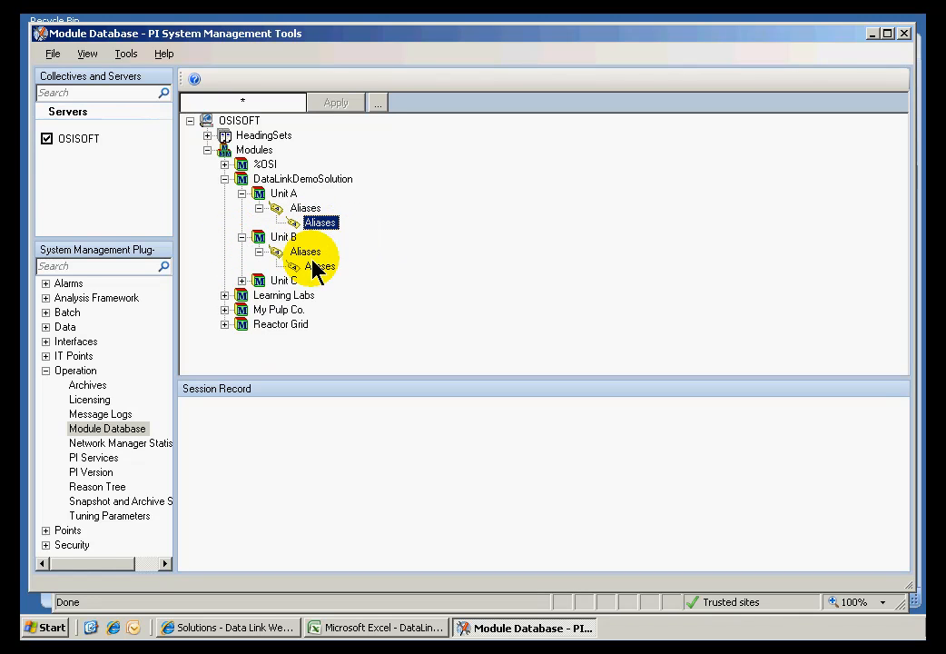
# View the attributes of the Unit A and Unit B aliases without changes, and return to the solution page in Internet Explorer.
pyautogui.doubleClick(314, 224)
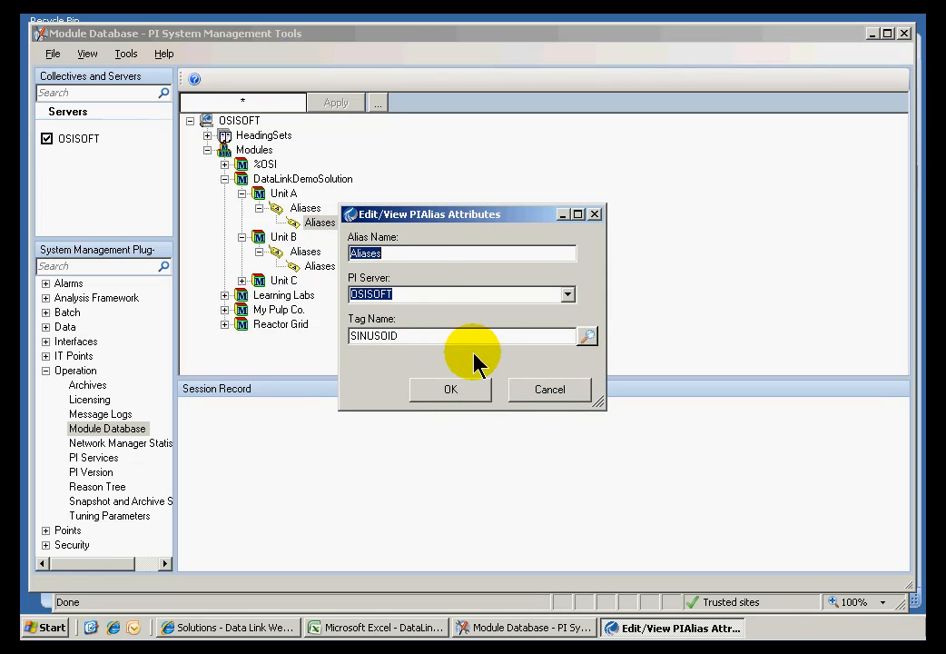
pyautogui.click(549, 399)
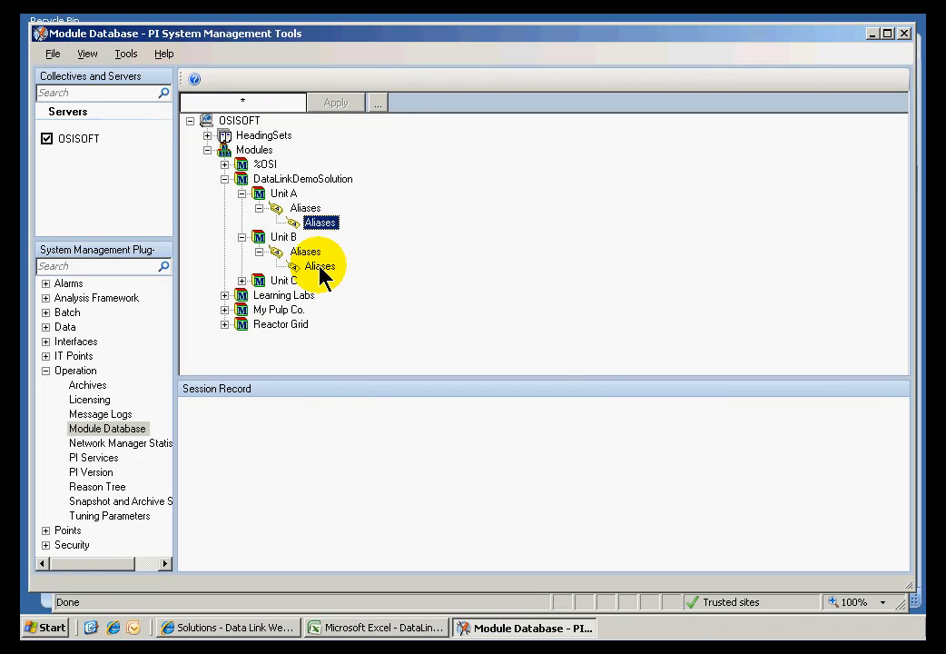
pyautogui.doubleClick(320, 269)
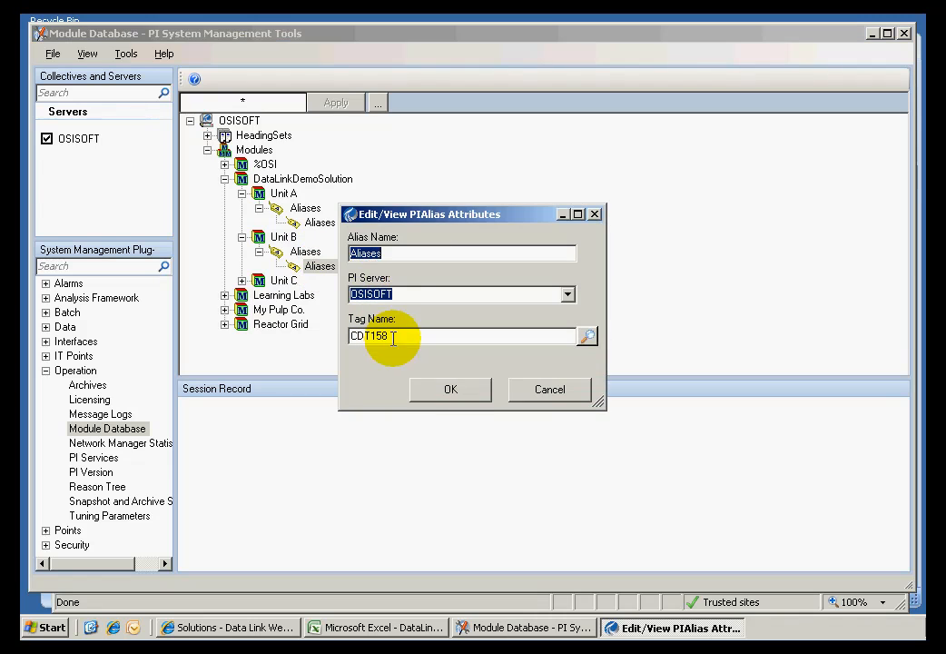
pyautogui.click(549, 391)
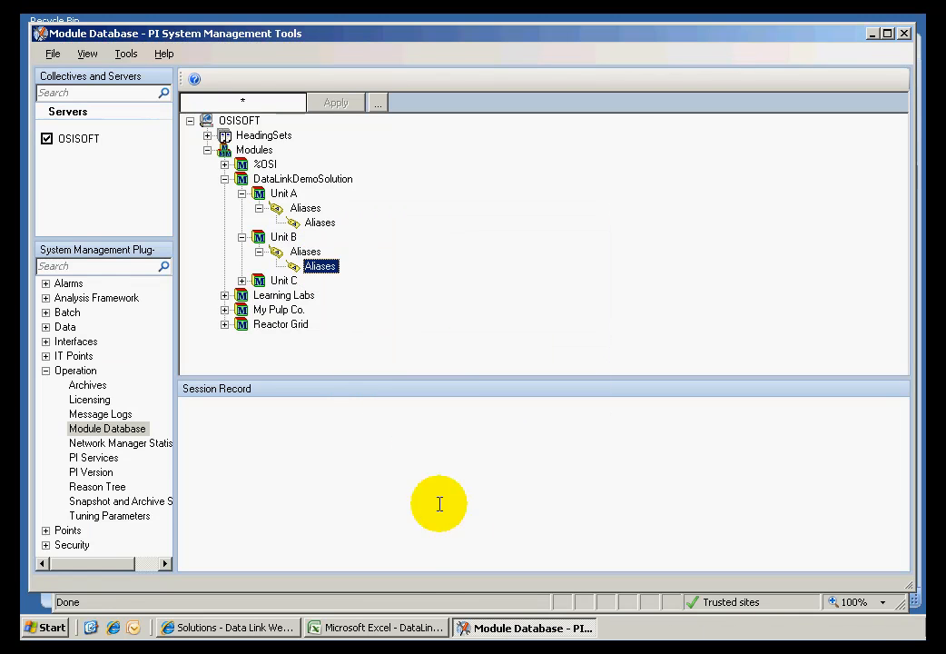
pyautogui.click(244, 628)
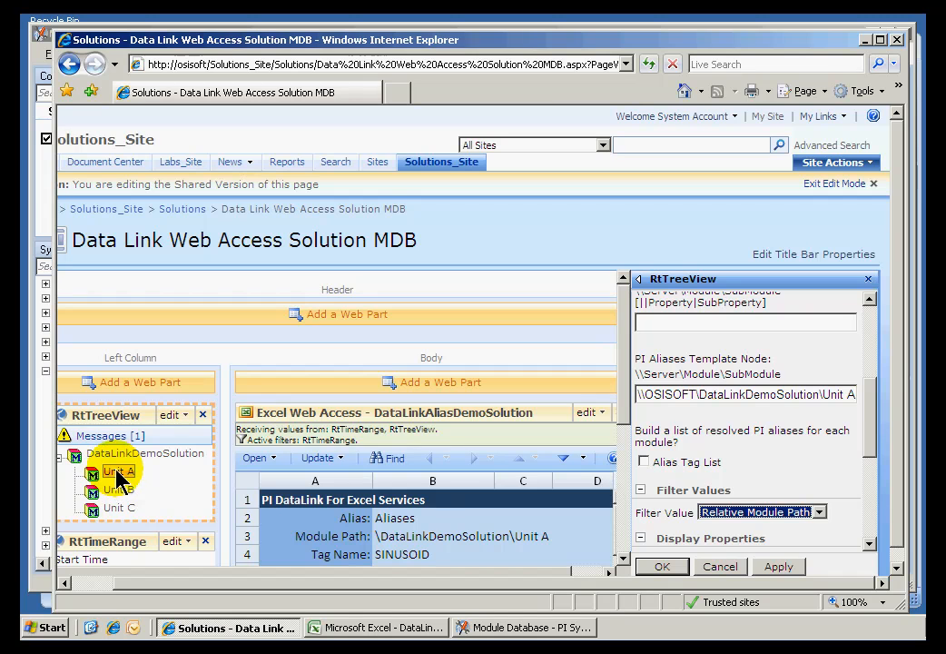